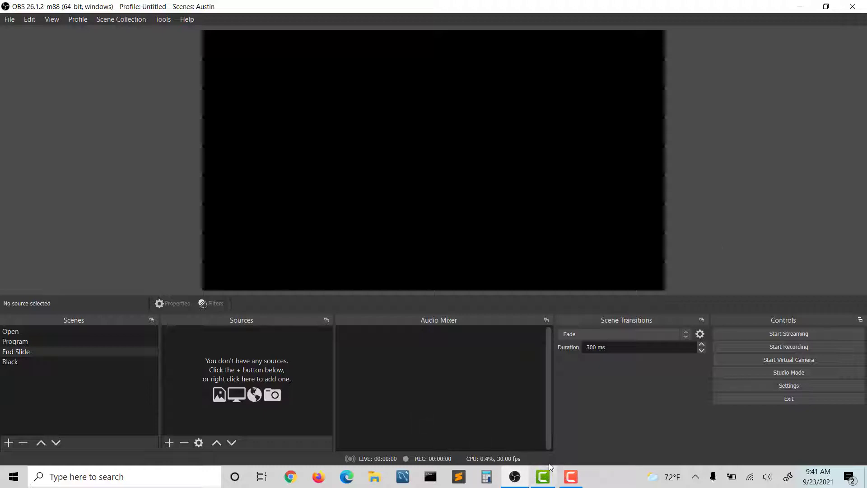
Review the OBS streaming service settings, then close Settings without saving.
{"action": "mouse_move", "coordinate": [551, 479]}
{"action": "left_click", "coordinate": [754, 383]}
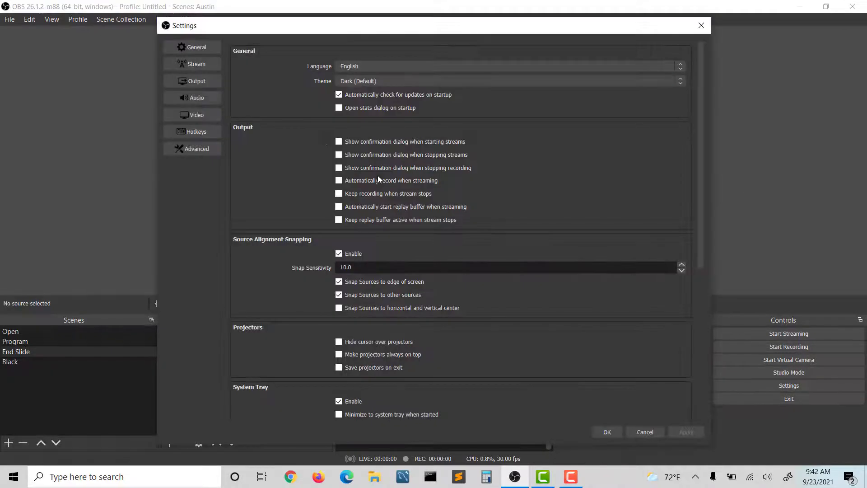
{"action": "left_click", "coordinate": [194, 64]}
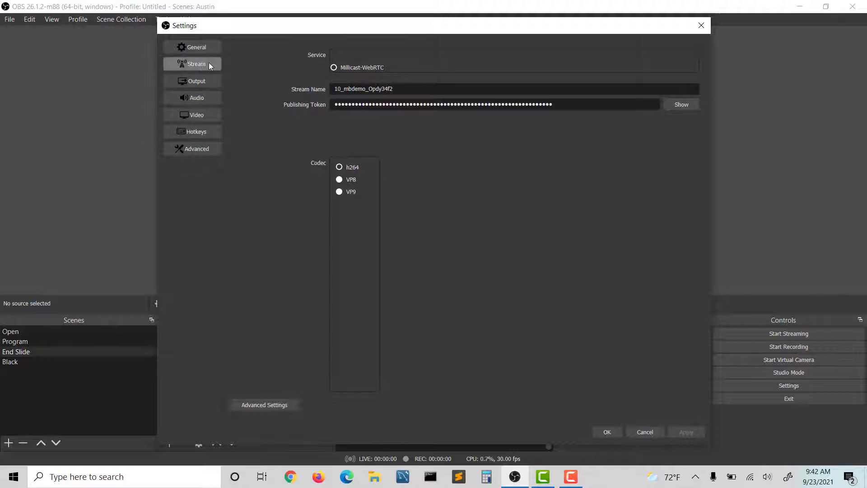
{"action": "left_click", "coordinate": [656, 432]}
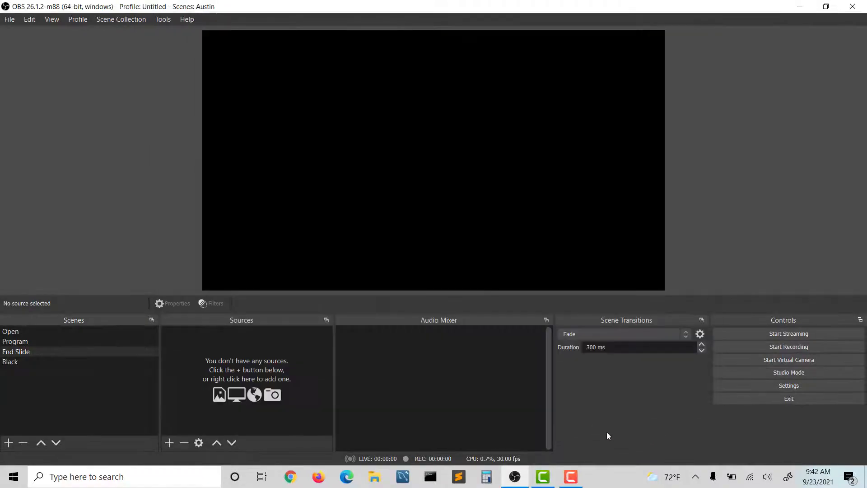
Search 'ndi tools' in the browser and start the NDI Tools for Windows download.
{"action": "left_click", "coordinate": [291, 476]}
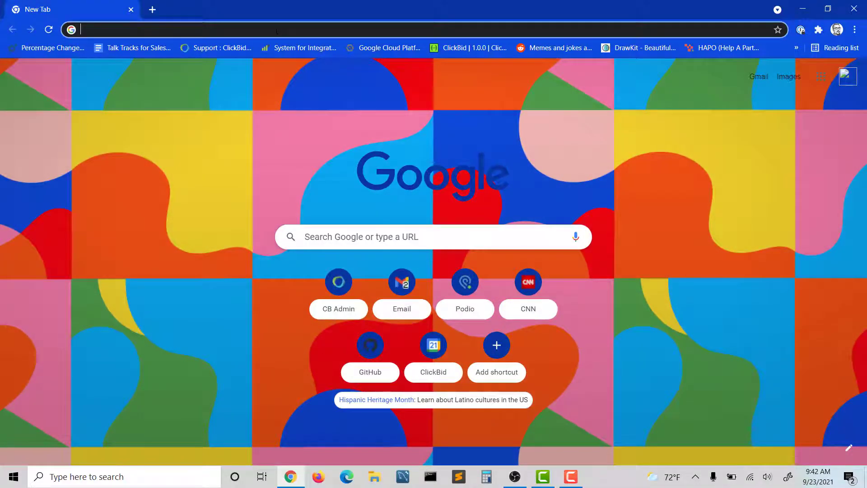
{"action": "type", "text": "ndi tools"}
{"action": "key", "text": "Return"}
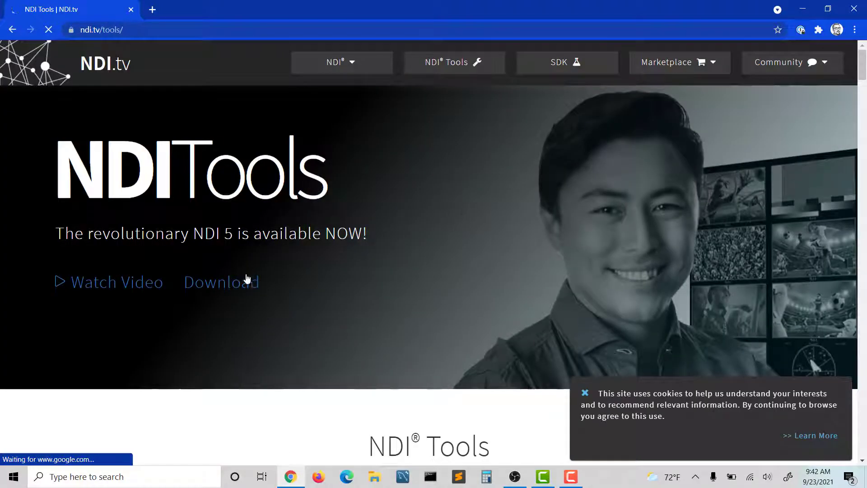
{"action": "left_click", "coordinate": [239, 287]}
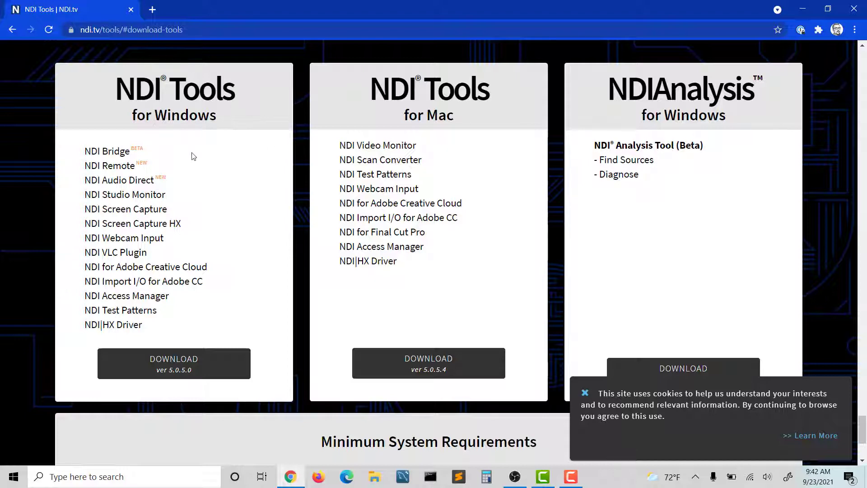
{"action": "left_click", "coordinate": [174, 363]}
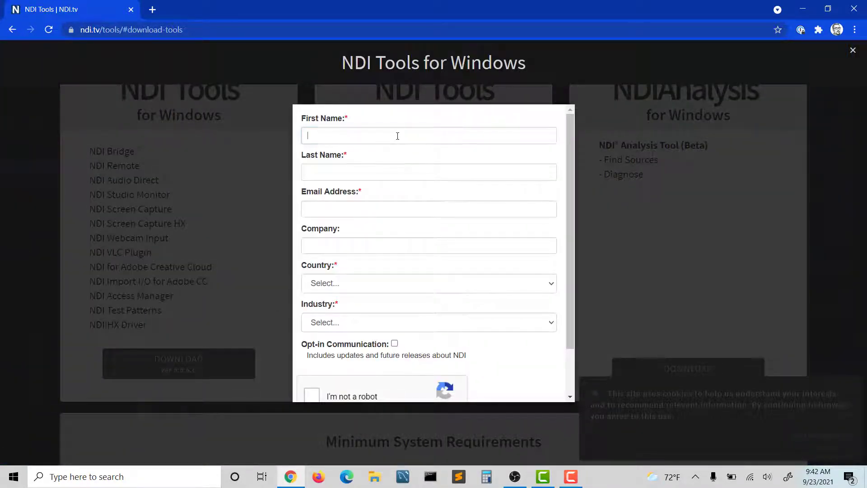
Enter the first name on the form, then follow the email's NDI Tools download link.
{"action": "type", "text": "matt"}
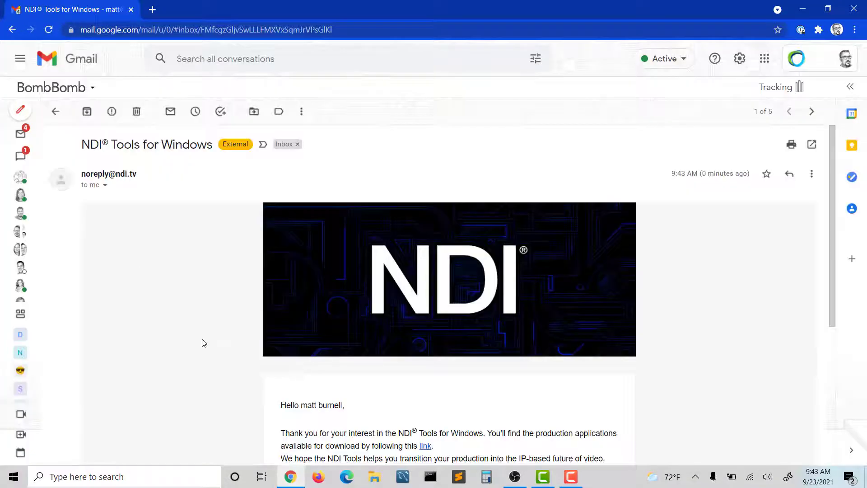
{"action": "scroll", "coordinate": [202, 343], "scroll_direction": "down", "scroll_amount": 5}
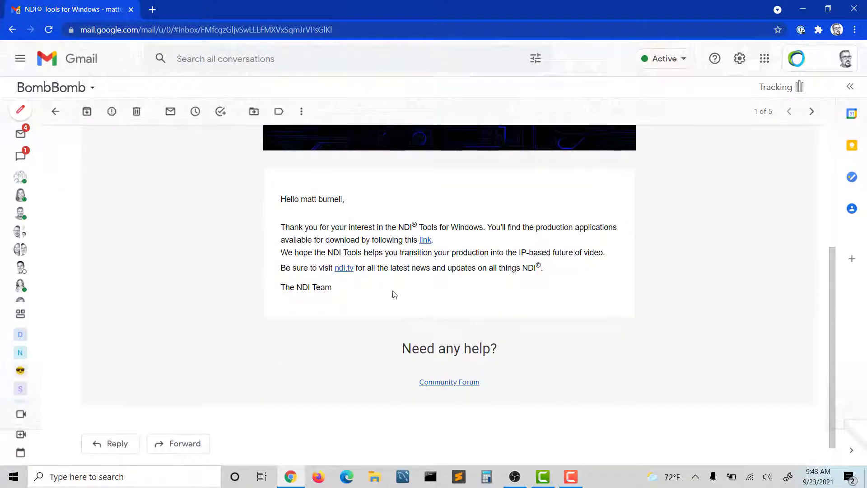
{"action": "scroll", "coordinate": [387, 243], "scroll_direction": "up", "scroll_amount": 5}
{"action": "scroll", "coordinate": [386, 244], "scroll_direction": "down", "scroll_amount": 6}
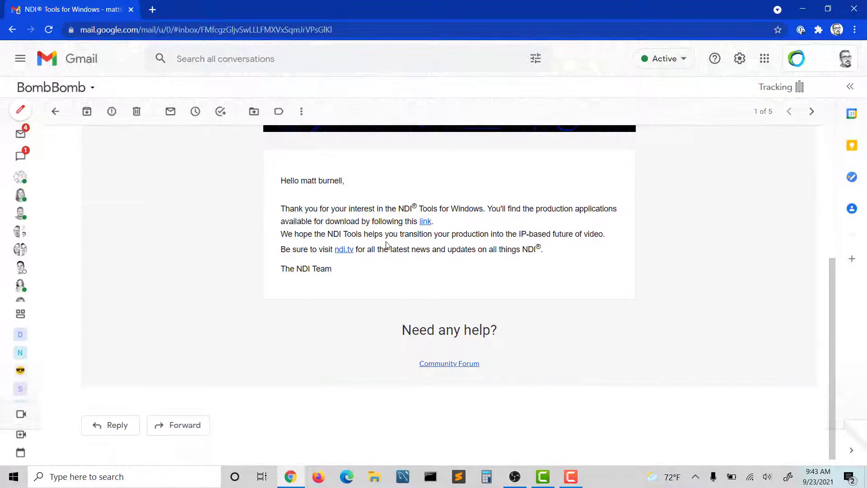
{"action": "left_click", "coordinate": [426, 221]}
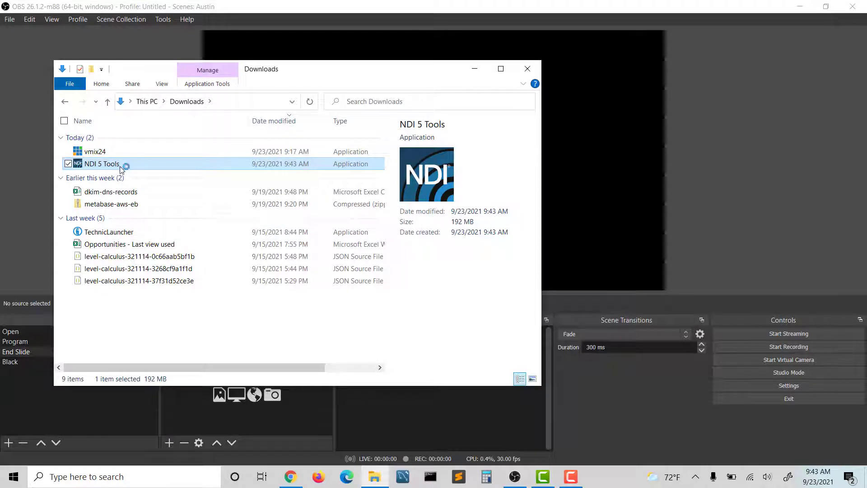
Run the downloaded NDI 5 Tools installer and minimize the Downloads window.
{"action": "double_click", "coordinate": [122, 167]}
{"action": "left_click", "coordinate": [475, 68]}
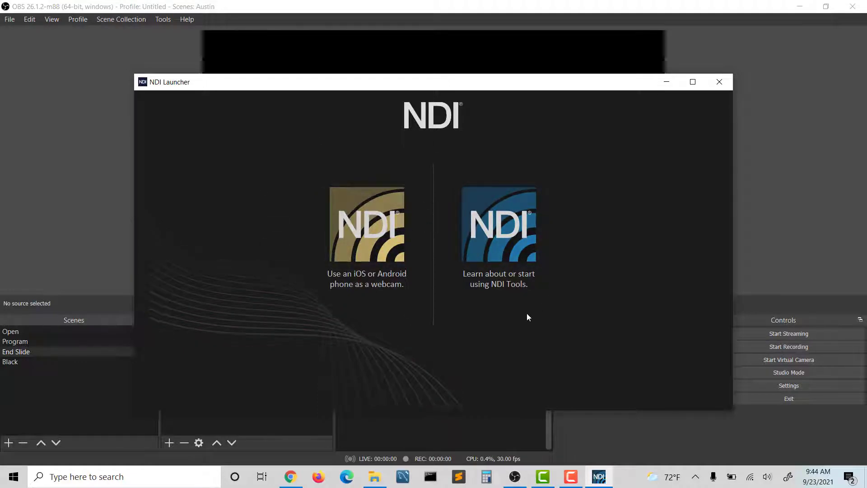
Close the NDI Launcher, quit OBS WebRTC, and relaunch it from a Start search for 'obs'.
{"action": "left_click", "coordinate": [719, 82]}
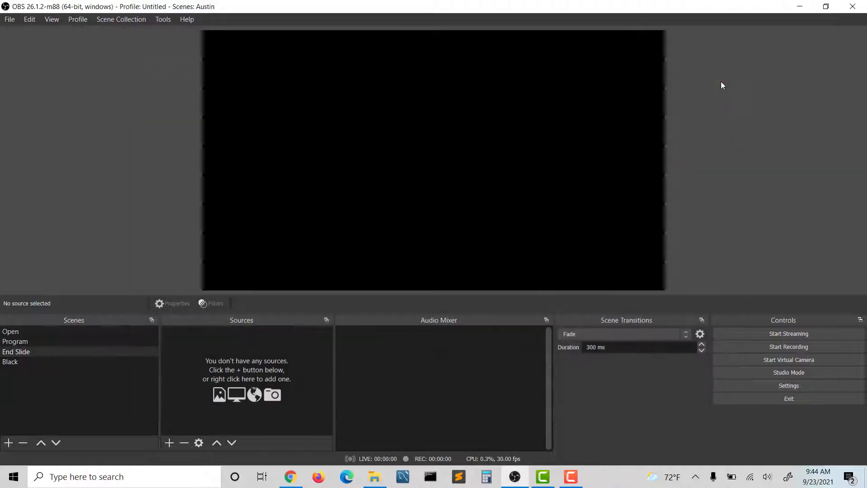
{"action": "left_click", "coordinate": [851, 11]}
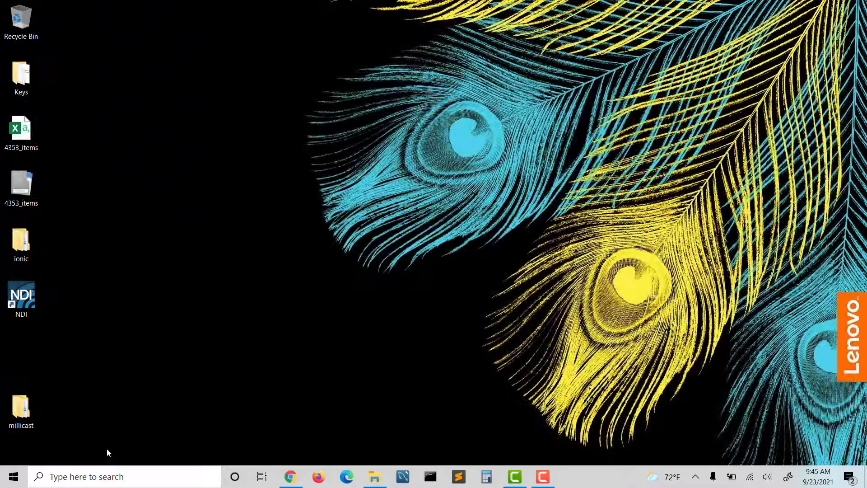
{"action": "left_click", "coordinate": [97, 476]}
{"action": "type", "text": "ob"}
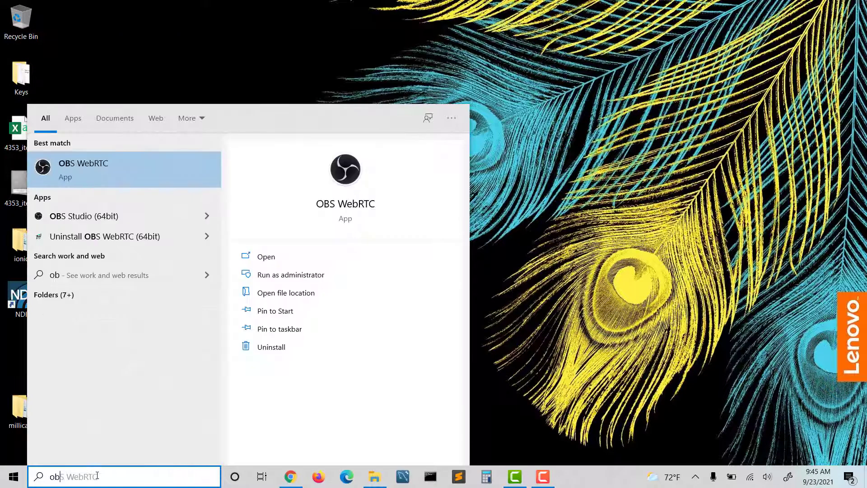
{"action": "type", "text": "s"}
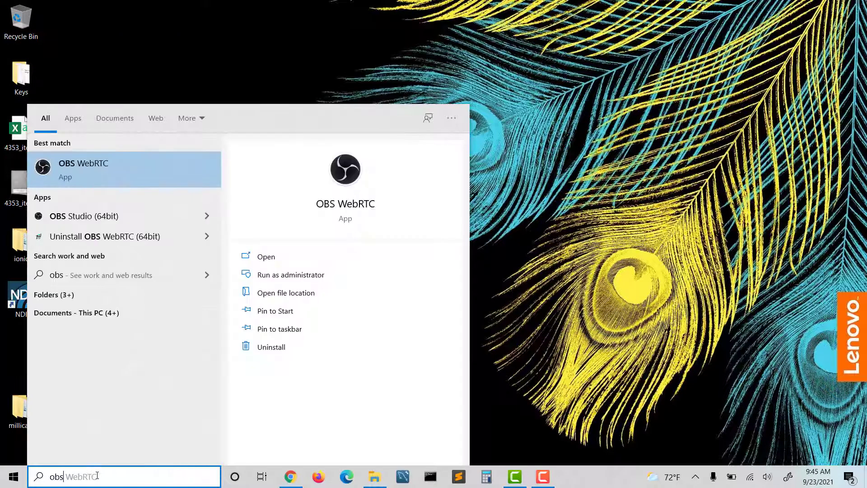
{"action": "left_click", "coordinate": [82, 165]}
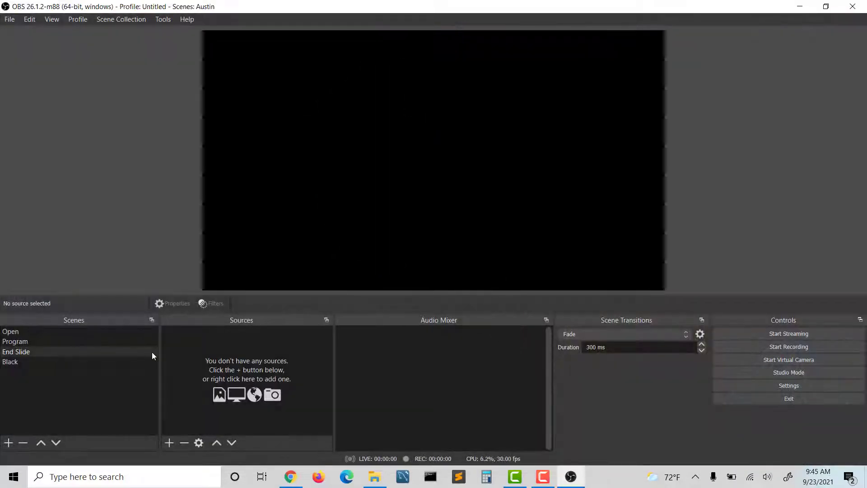
{"action": "left_click", "coordinate": [169, 443]}
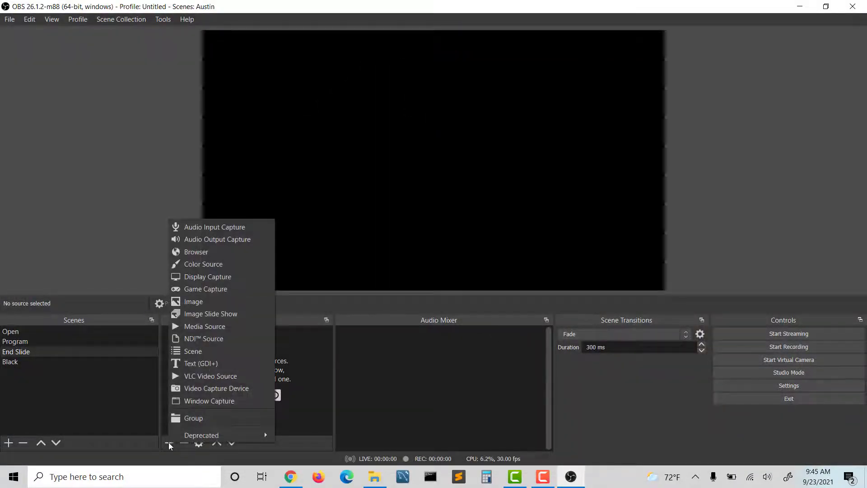
{"action": "left_click", "coordinate": [122, 407]}
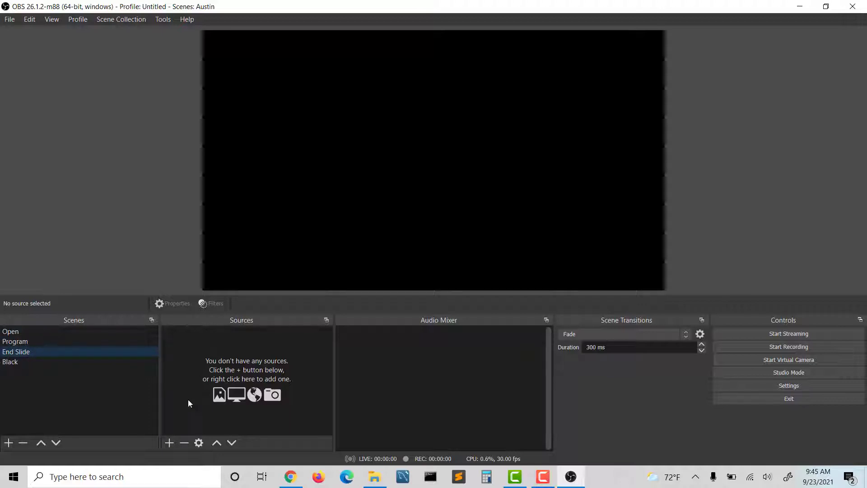
{"action": "left_click", "coordinate": [169, 443]}
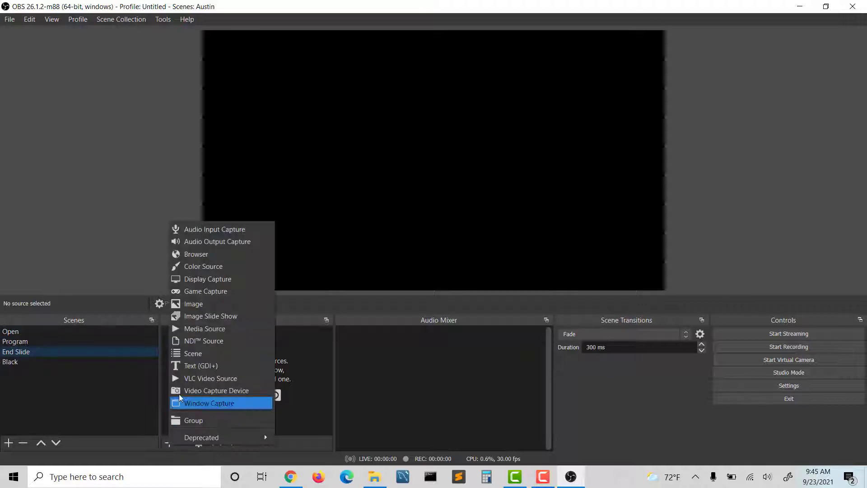
{"action": "left_click", "coordinate": [306, 350]}
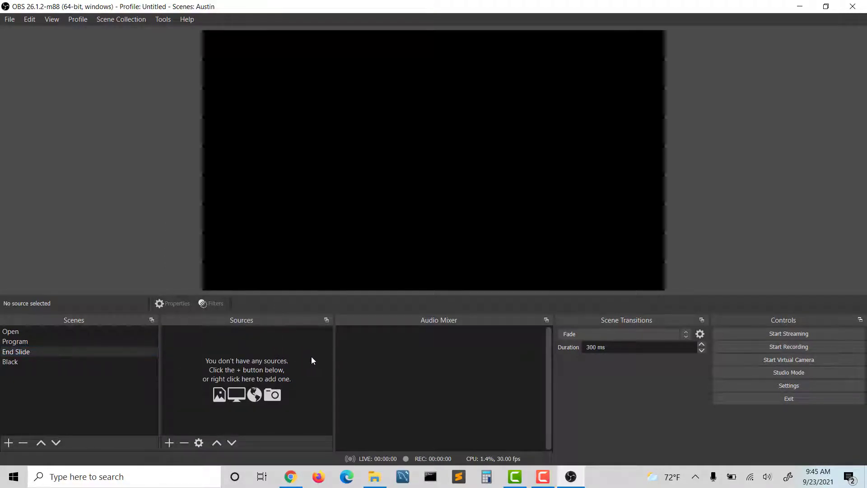
Launch vMix from a Start search and choose recent zoom_0.mp4 as a new video input.
{"action": "left_click", "coordinate": [93, 476]}
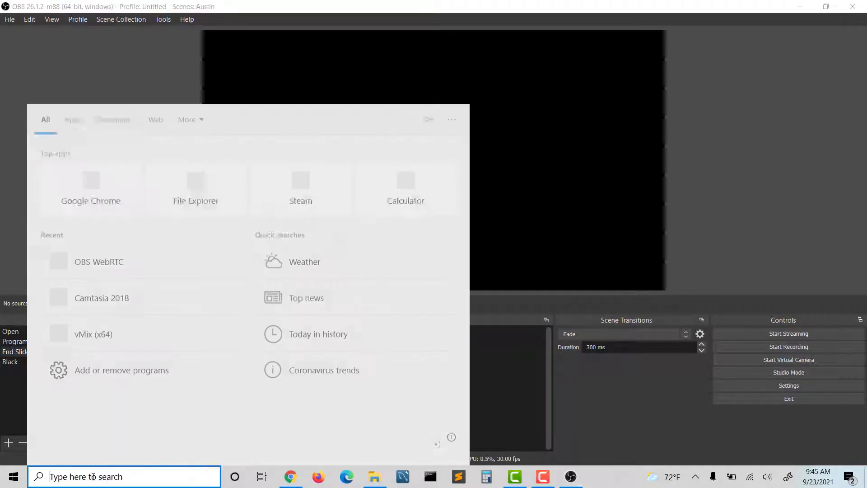
{"action": "type", "text": "vmix"}
{"action": "key", "text": "Return"}
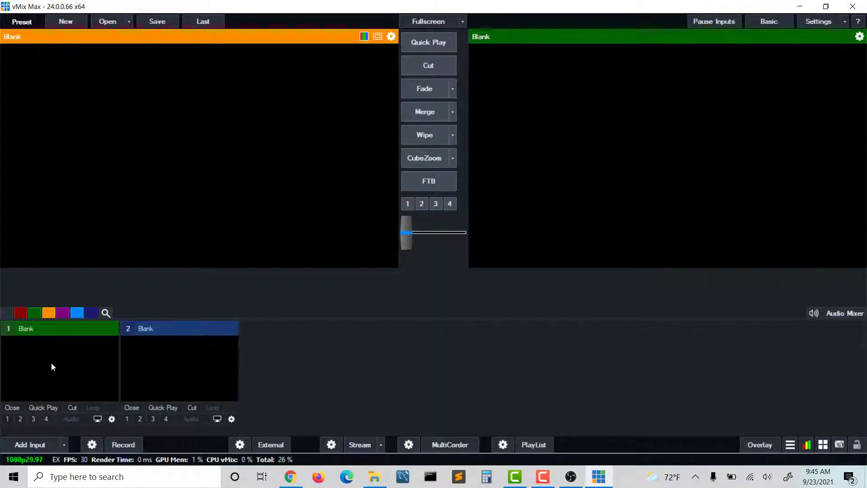
{"action": "left_click", "coordinate": [30, 445]}
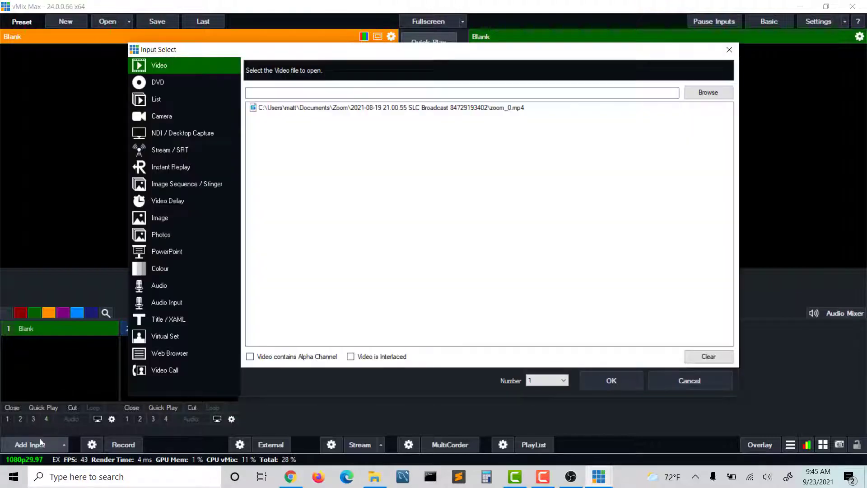
{"action": "left_click", "coordinate": [351, 109]}
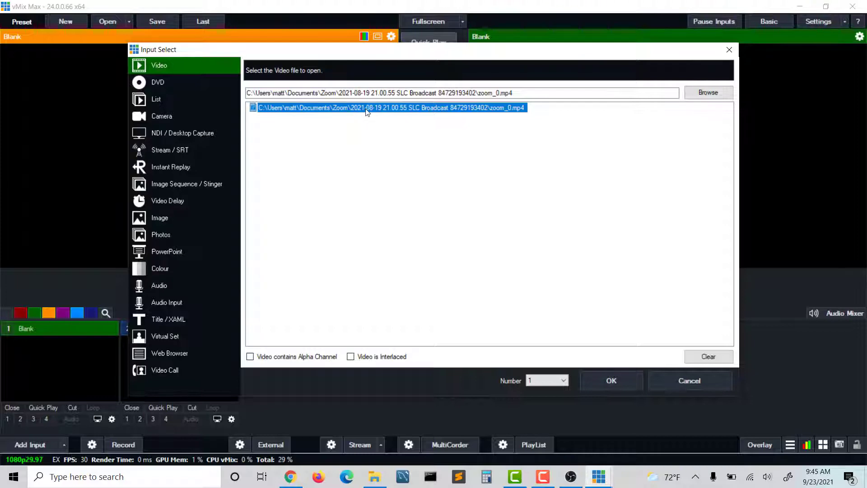
Load zoom_0.mp4 as input 1 and start it playing on the output.
{"action": "left_click", "coordinate": [611, 379]}
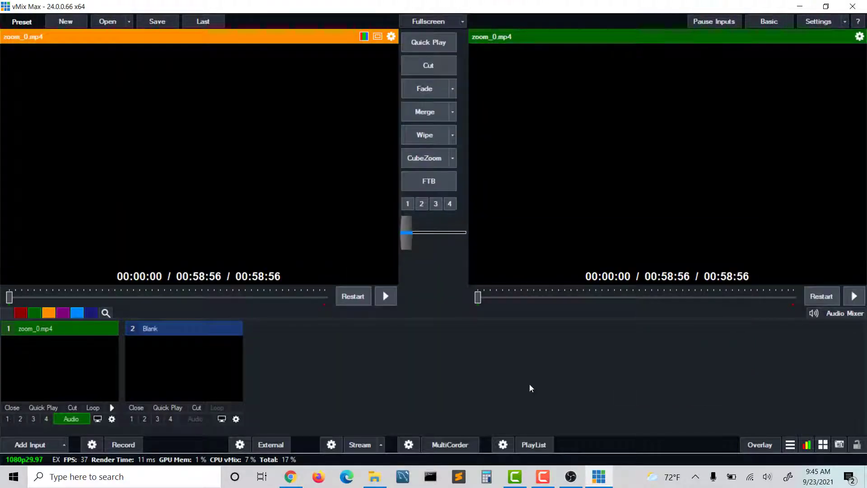
{"action": "left_click", "coordinate": [854, 296]}
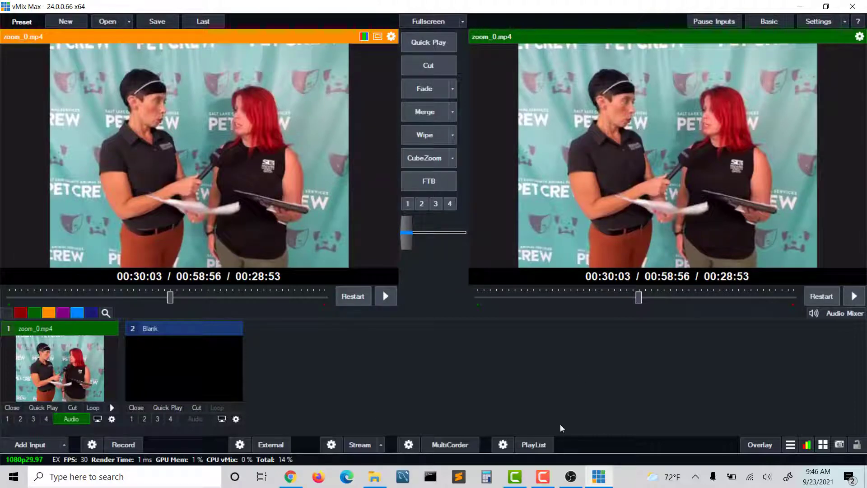
Add an NDI Source to the OBS scene fed by 'vMix - Output 1'.
{"action": "left_click", "coordinate": [571, 477]}
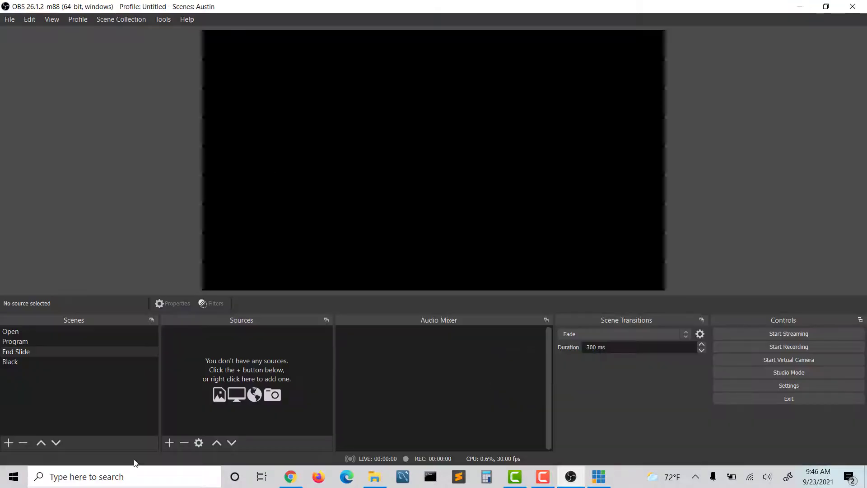
{"action": "left_click", "coordinate": [169, 442]}
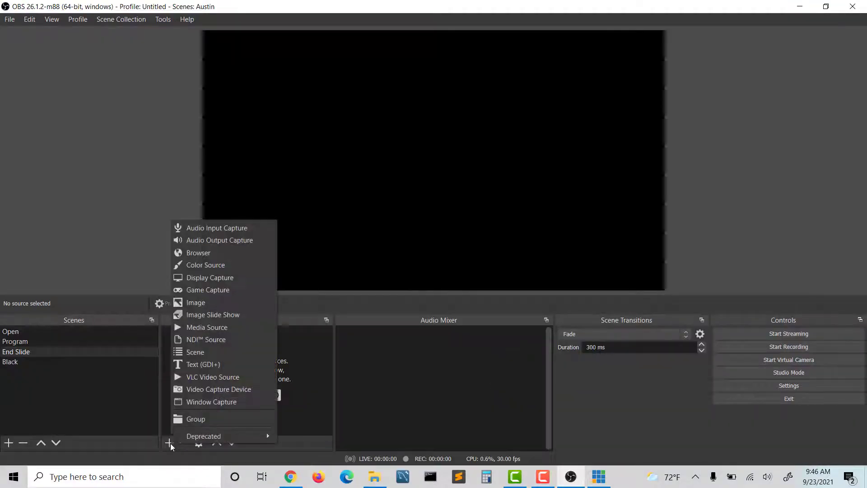
{"action": "left_click", "coordinate": [216, 345]}
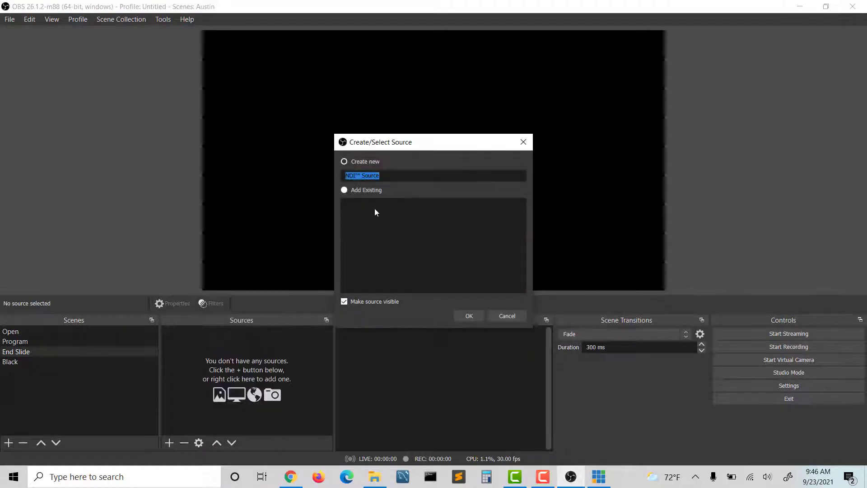
{"action": "left_click", "coordinate": [467, 316]}
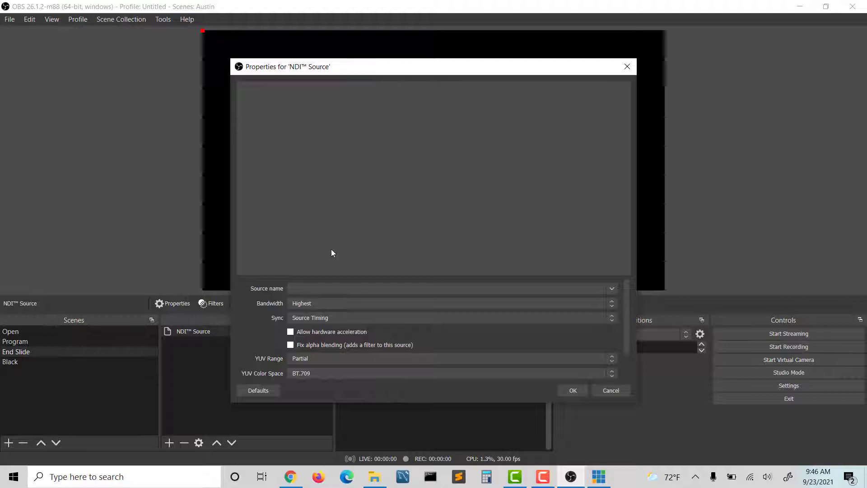
{"action": "left_click", "coordinate": [615, 291]}
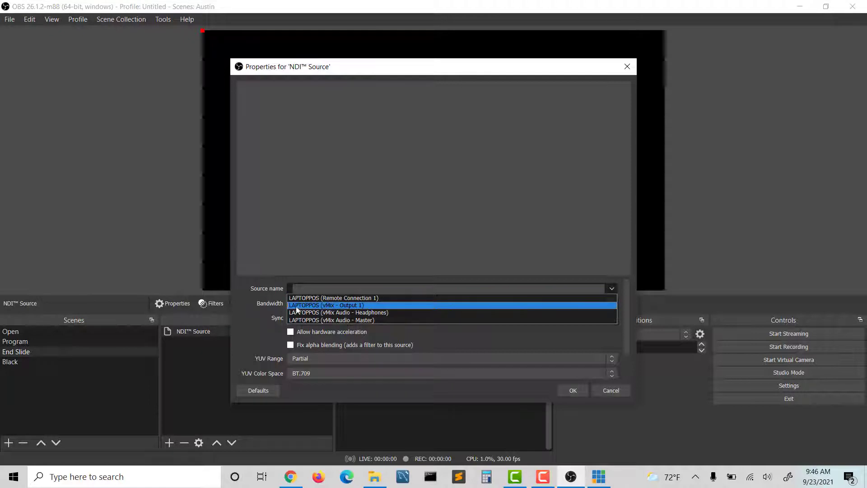
{"action": "left_click", "coordinate": [339, 306]}
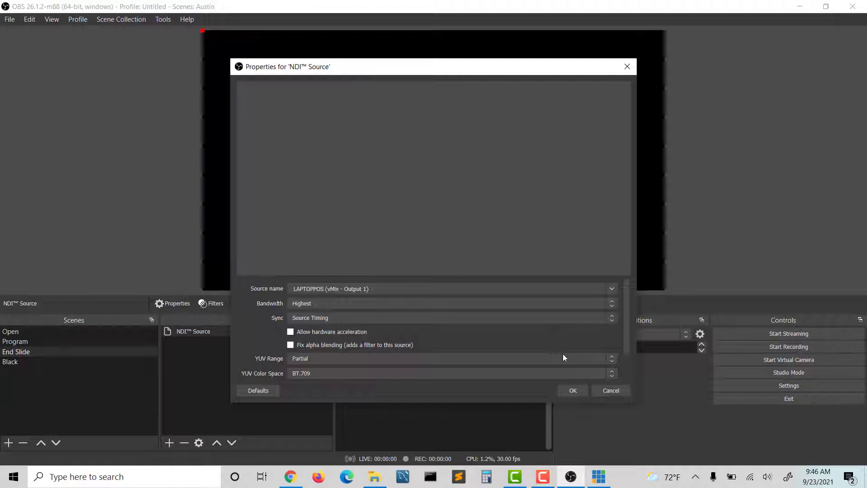
{"action": "left_click", "coordinate": [577, 392]}
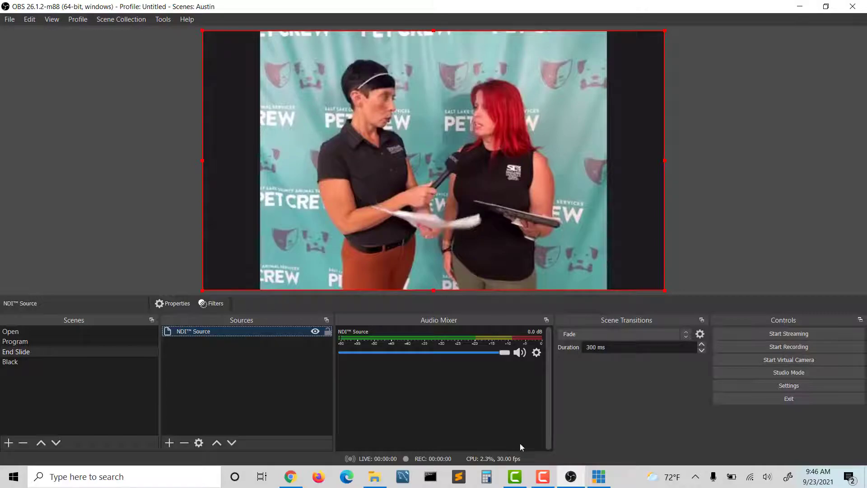
{"action": "left_click", "coordinate": [598, 477]}
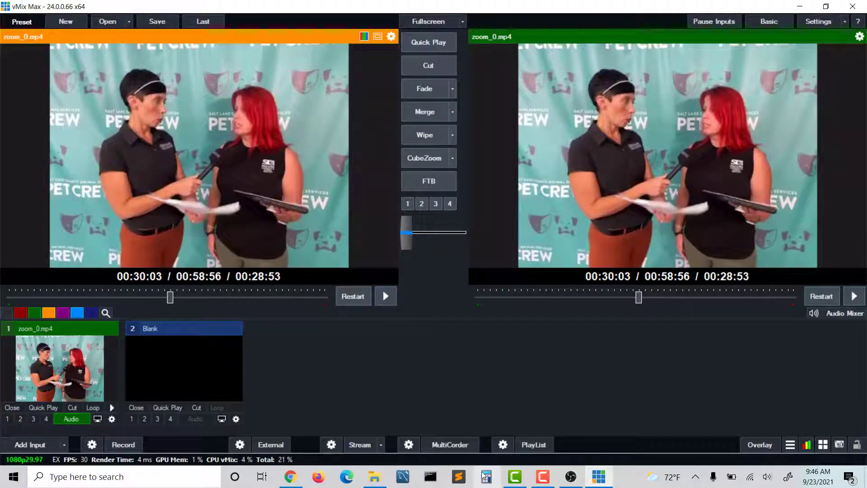
{"action": "left_click", "coordinate": [571, 476]}
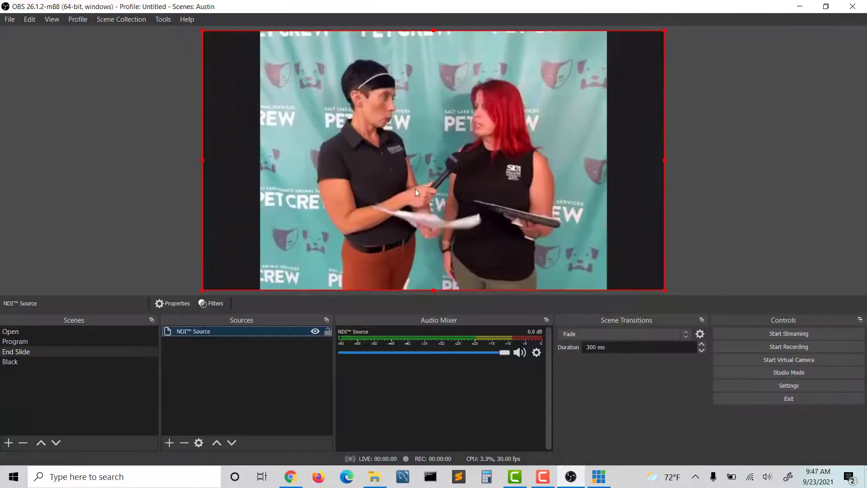
Open the vMix Audio Mixer, play the clip while checking OBS, then pause at 00:30:13.
{"action": "left_click", "coordinate": [601, 475]}
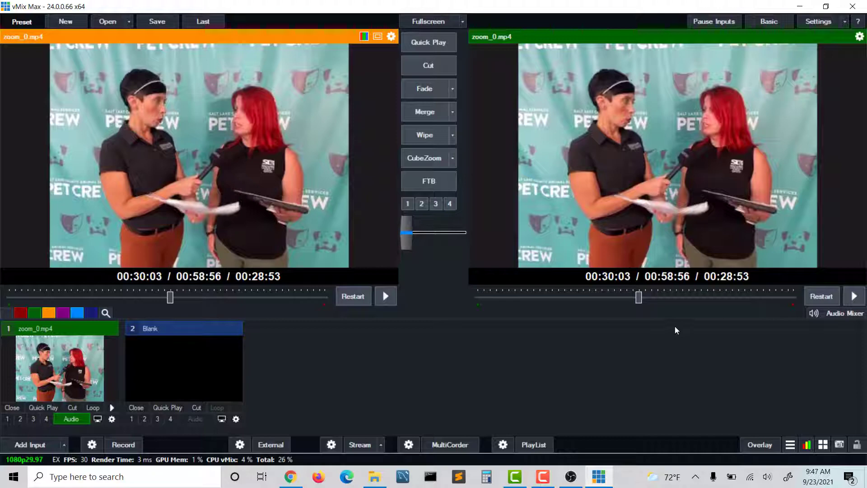
{"action": "left_click", "coordinate": [835, 313]}
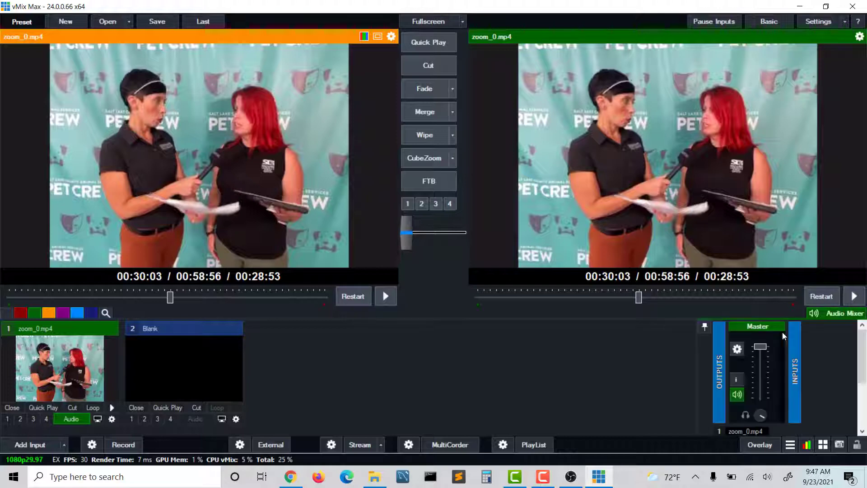
{"action": "left_click", "coordinate": [855, 297]}
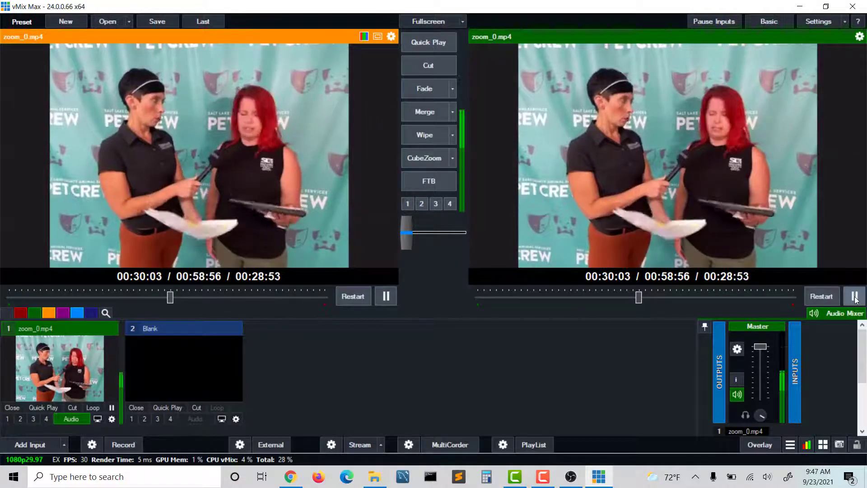
{"action": "left_click", "coordinate": [582, 478]}
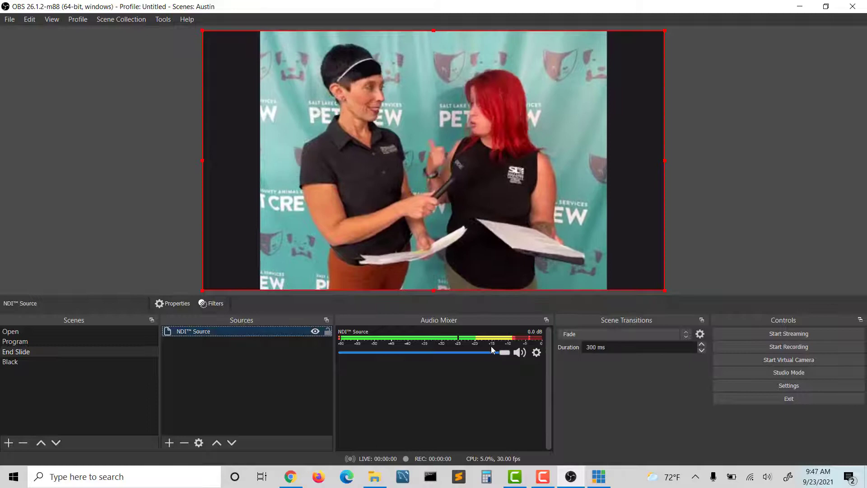
{"action": "key", "text": "alt+Tab"}
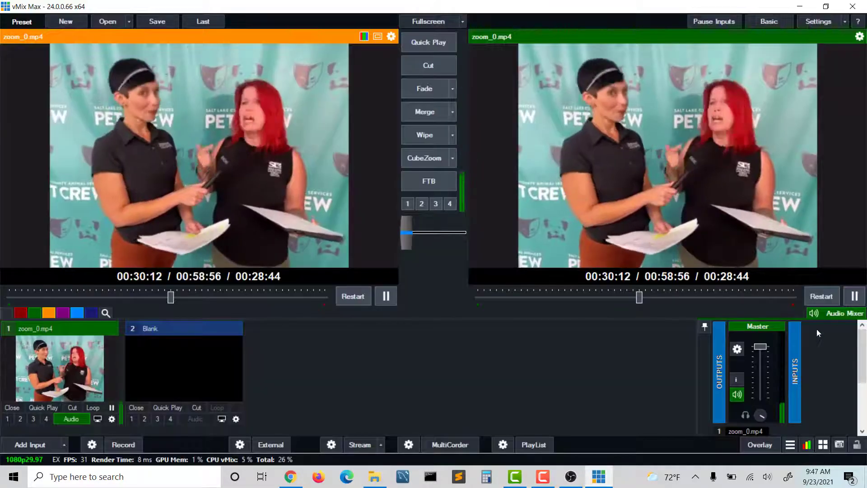
{"action": "left_click", "coordinate": [849, 296]}
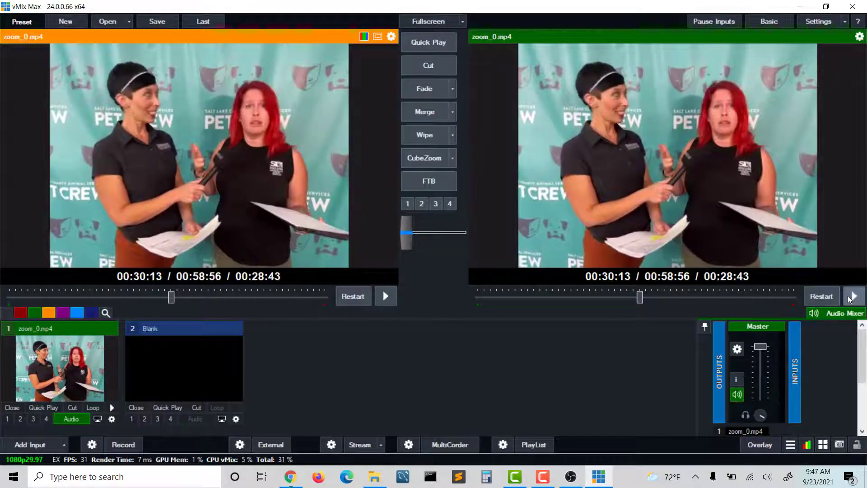
Compare the OBS NDI feed with vMix, then open the OBS Settings dialog.
{"action": "left_click", "coordinate": [569, 478]}
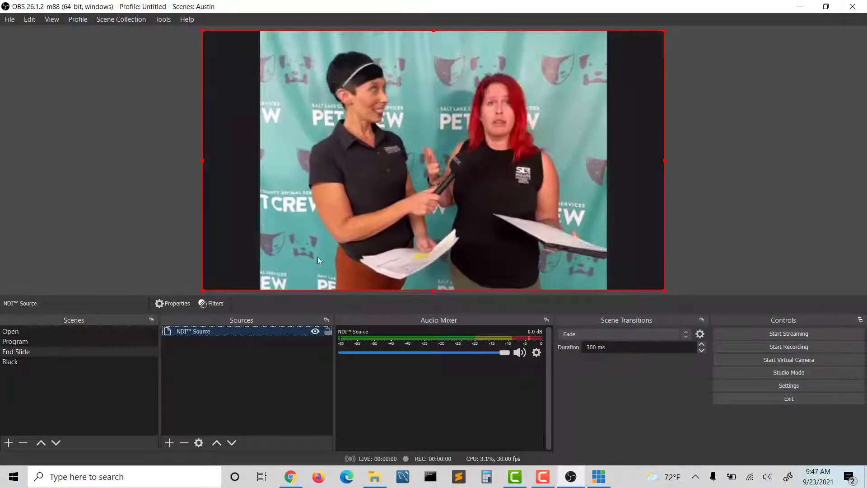
{"action": "left_click", "coordinate": [599, 476]}
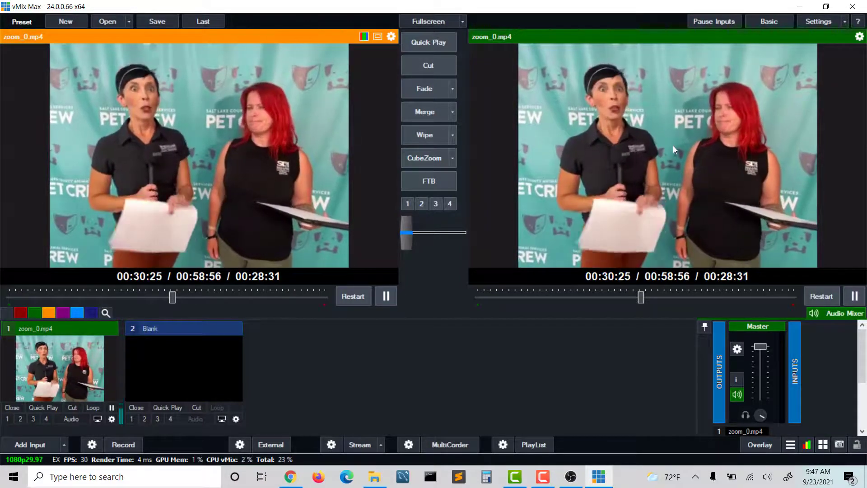
{"action": "key", "text": "alt+Tab"}
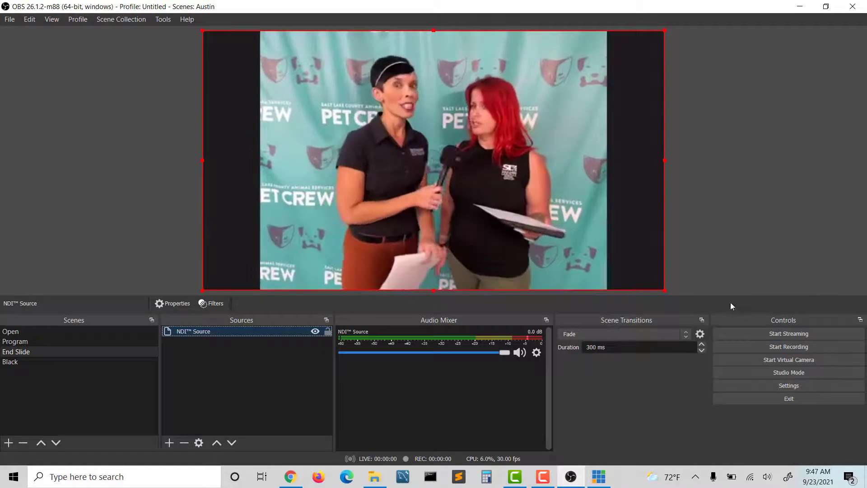
{"action": "left_click", "coordinate": [771, 384]}
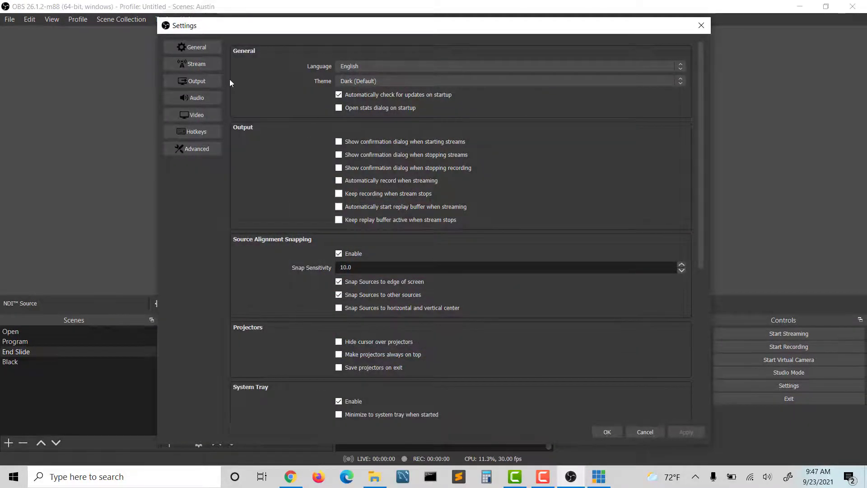
{"action": "left_click", "coordinate": [207, 63]}
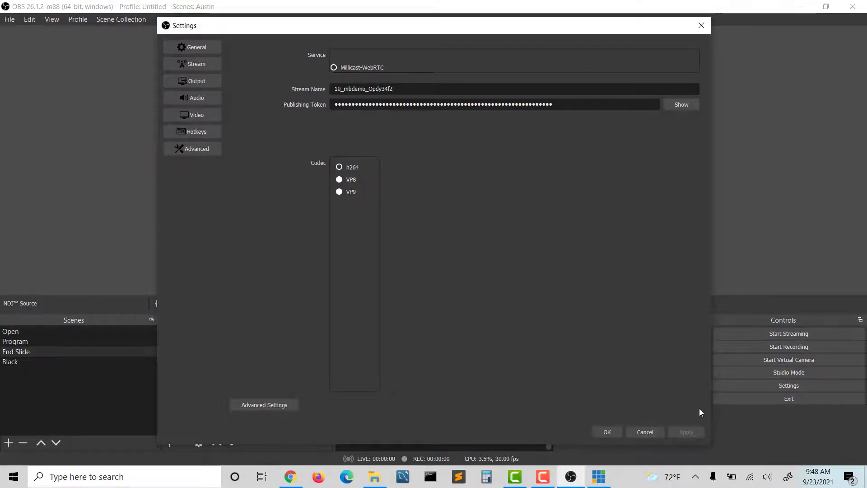
{"action": "left_click", "coordinate": [645, 432]}
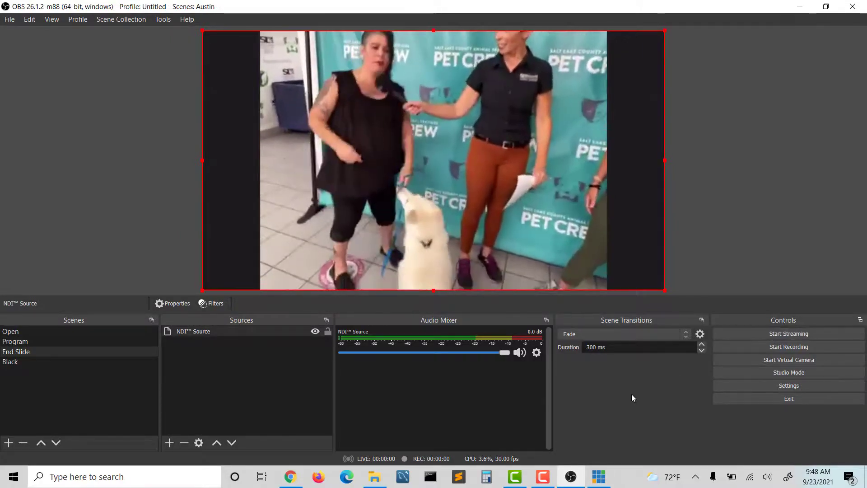
Check the NDI feed in OBS, deselect the NDI source, and return to vMix.
{"action": "key", "text": "alt+Tab"}
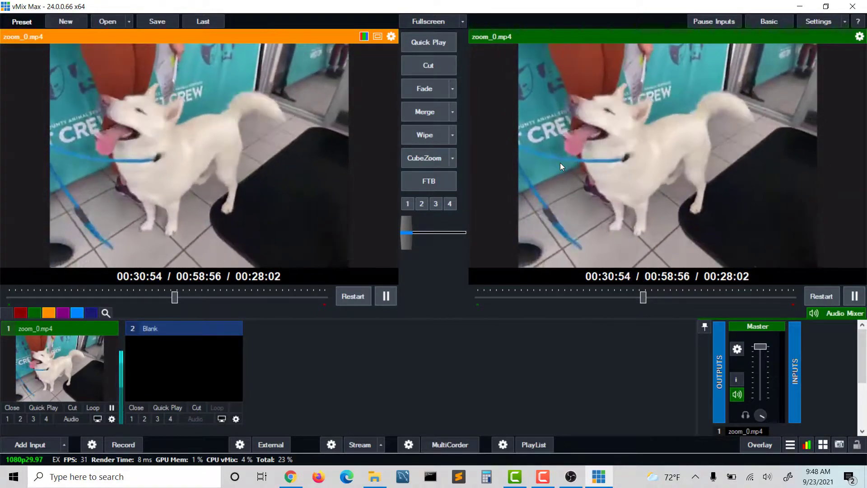
{"action": "left_click", "coordinate": [571, 478]}
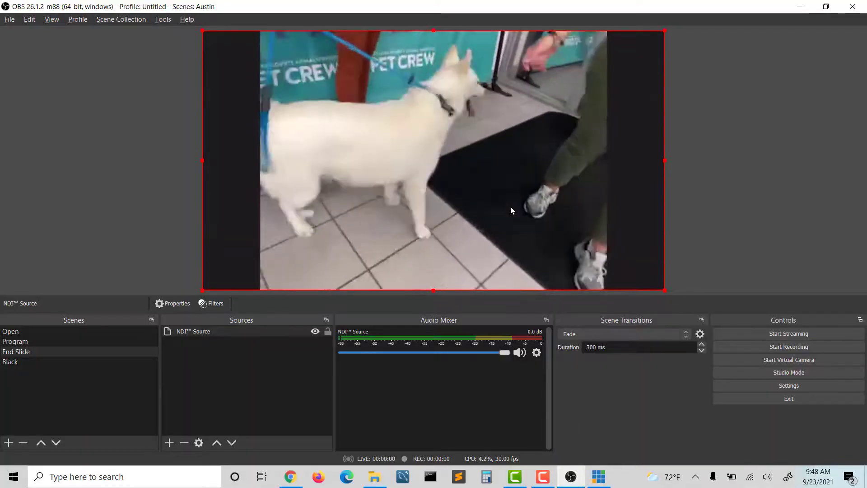
{"action": "left_click", "coordinate": [790, 177]}
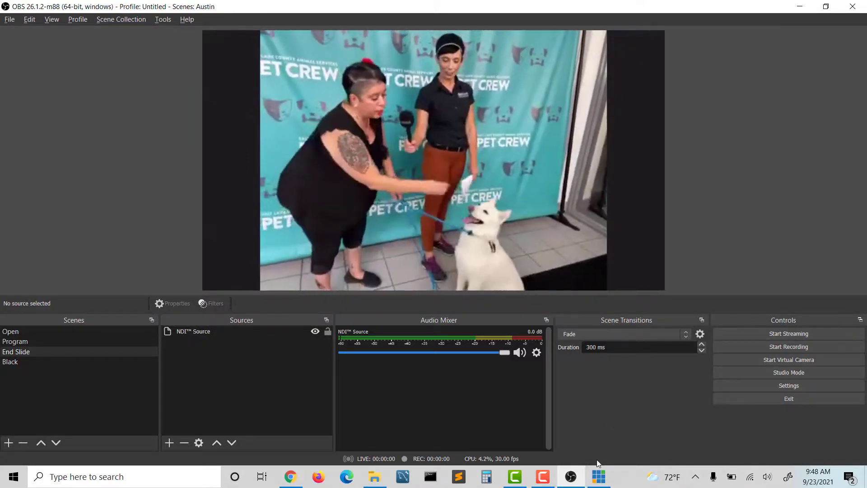
{"action": "left_click", "coordinate": [598, 476]}
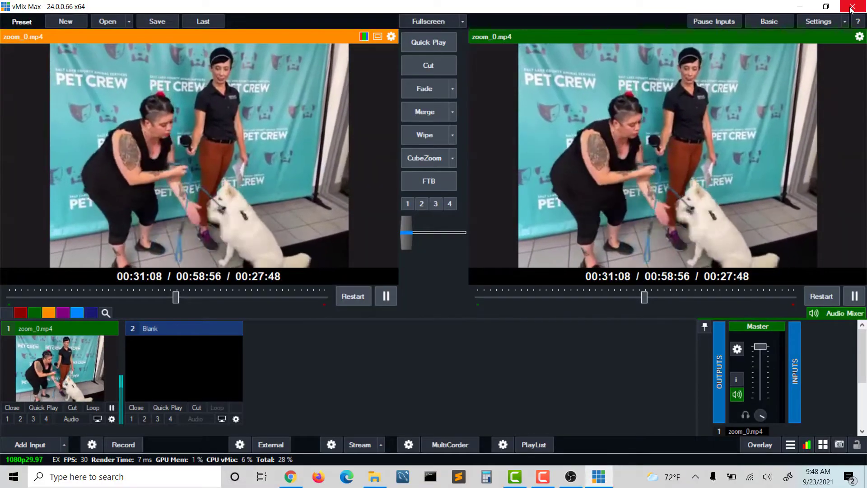